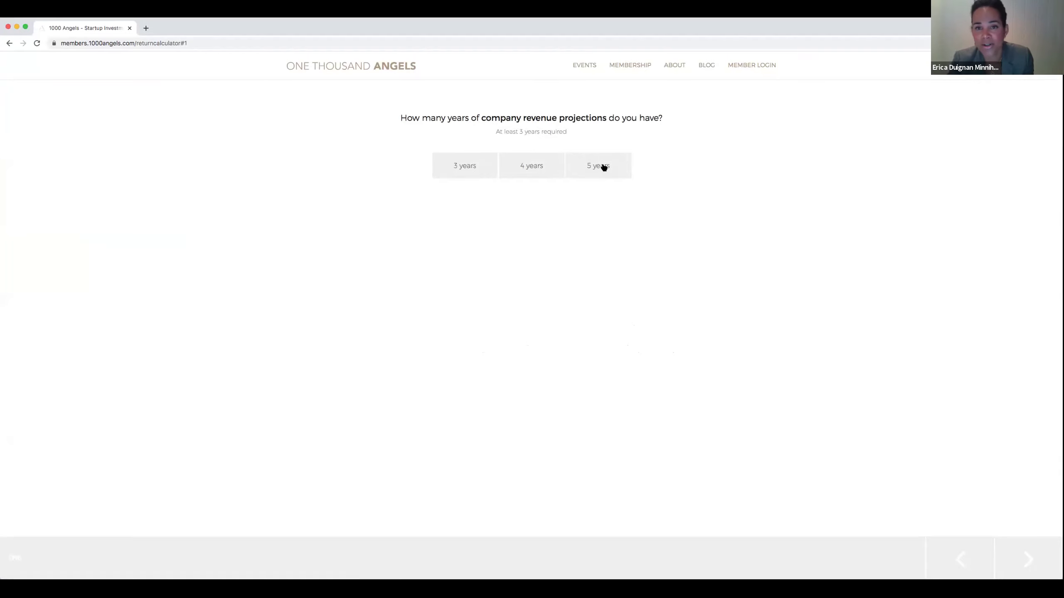
Choose 5 years of revenue projections and submit a projected 2021 revenue of $25,000,000
click(603, 167)
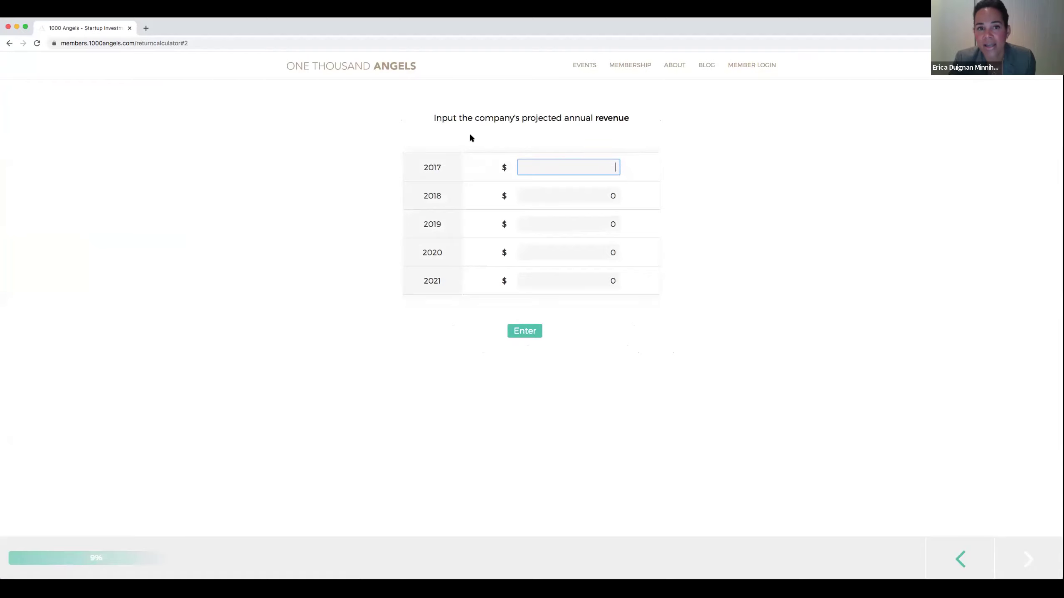
click(610, 280)
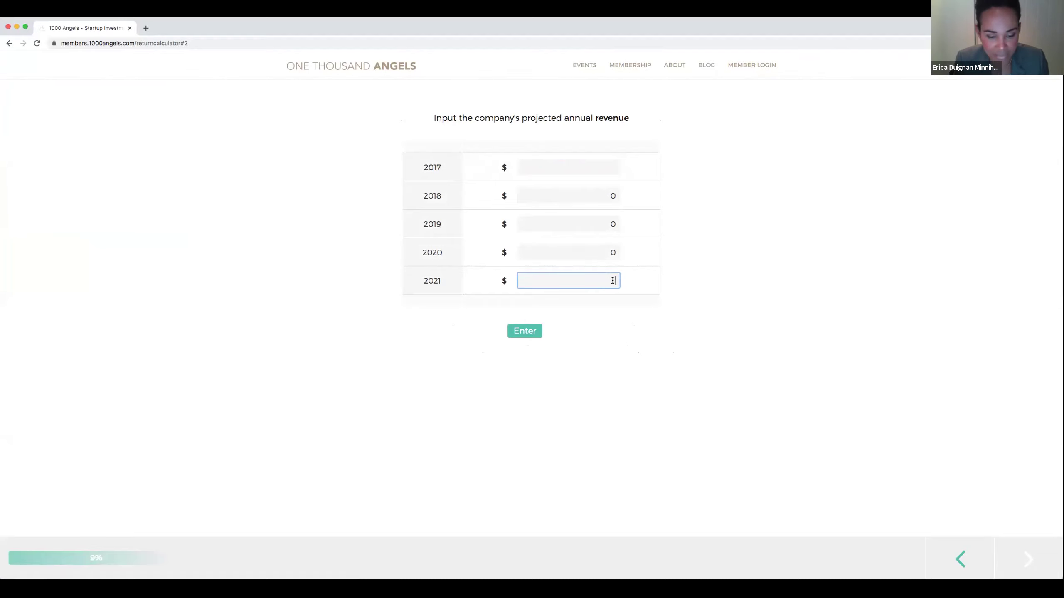
text(25,000,000)
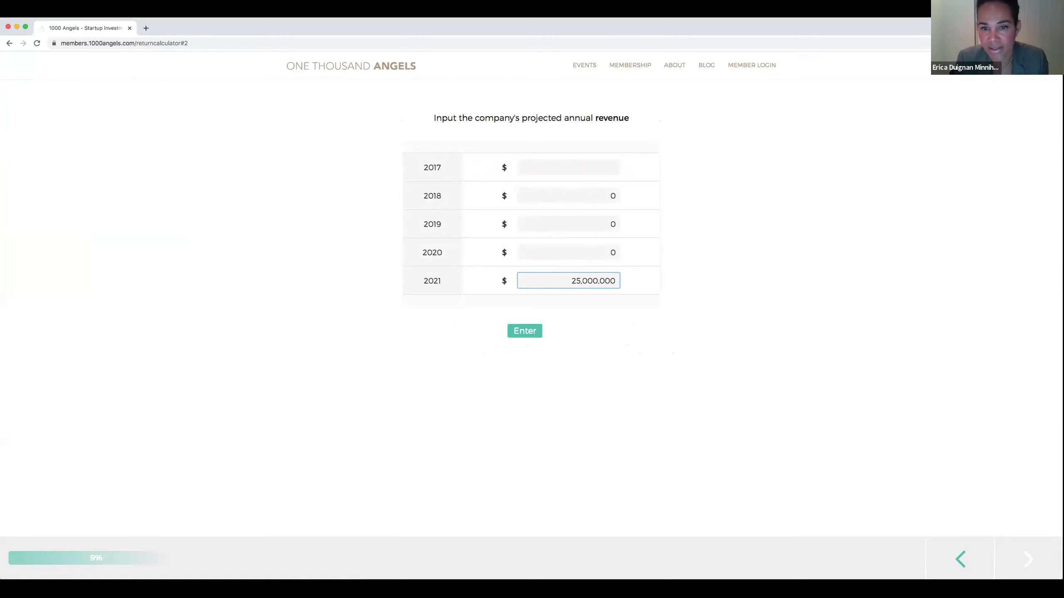
click(526, 333)
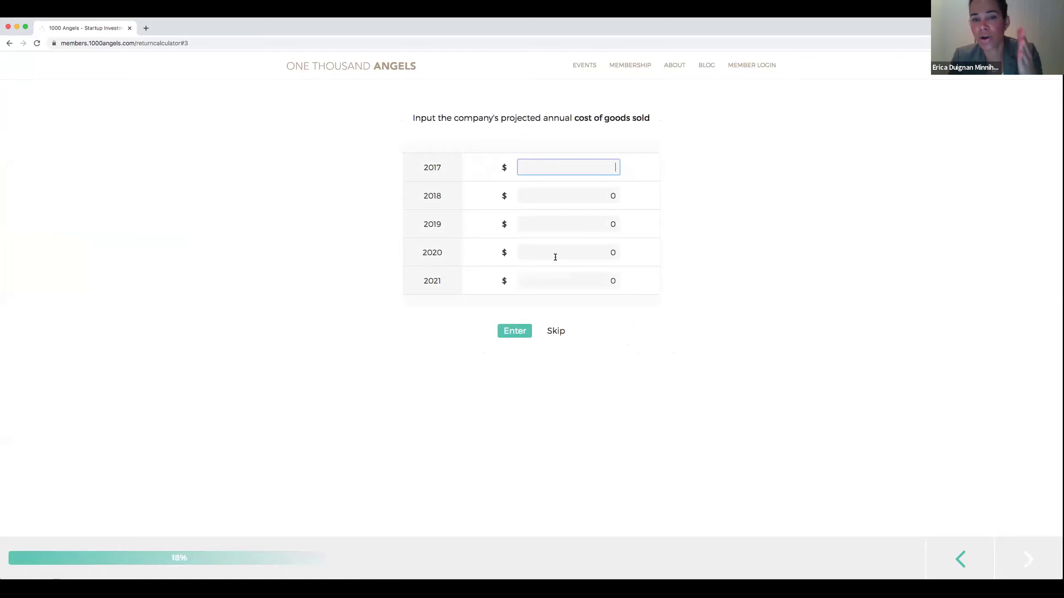
Skip the cost of goods sold and operating expense projections, and submit $1,000,000 as the total currently being raised
click(554, 334)
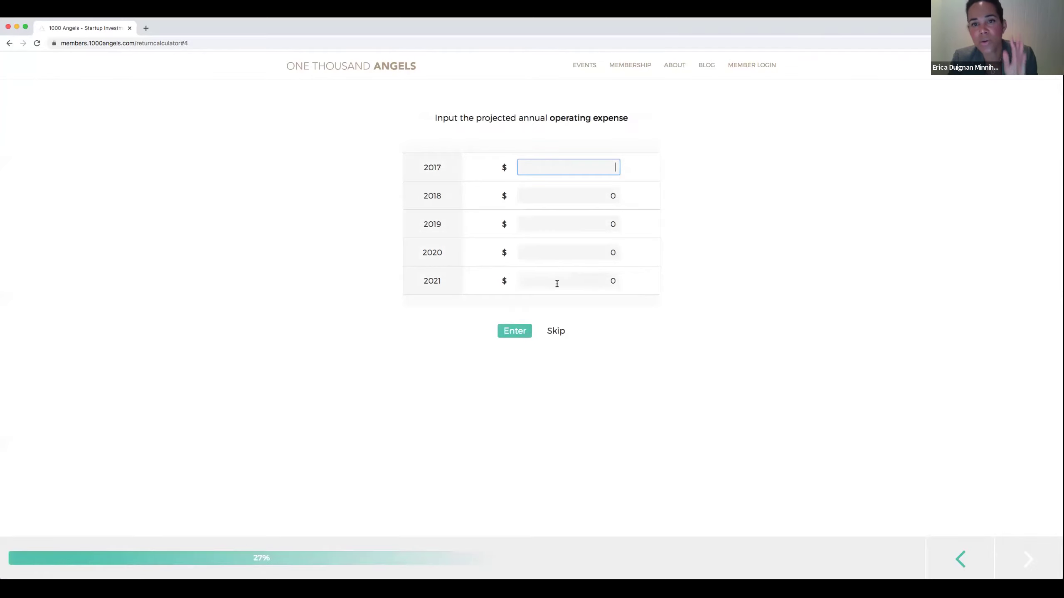
click(559, 331)
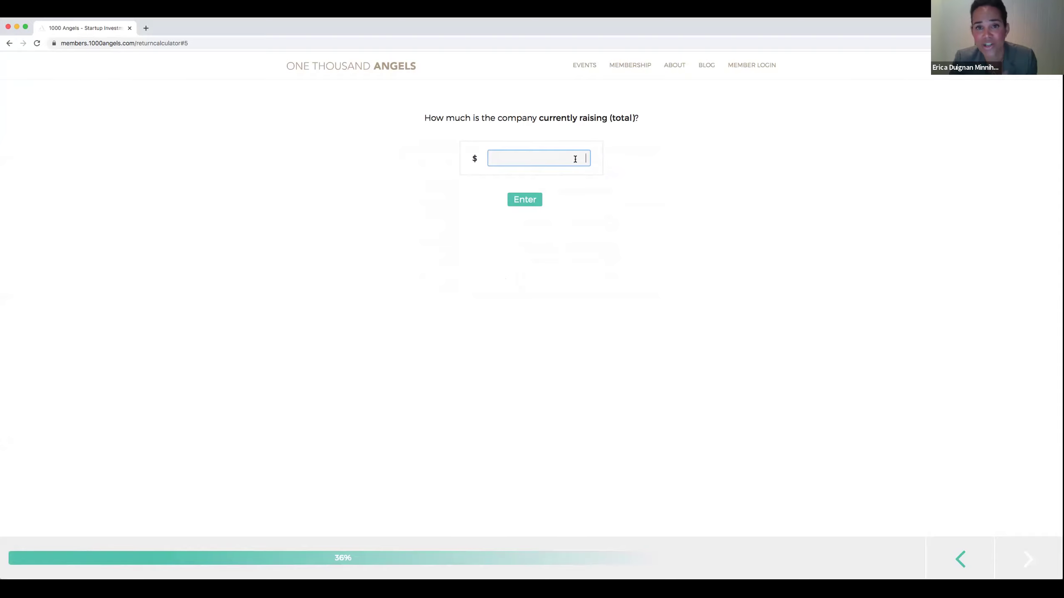
text(100000)
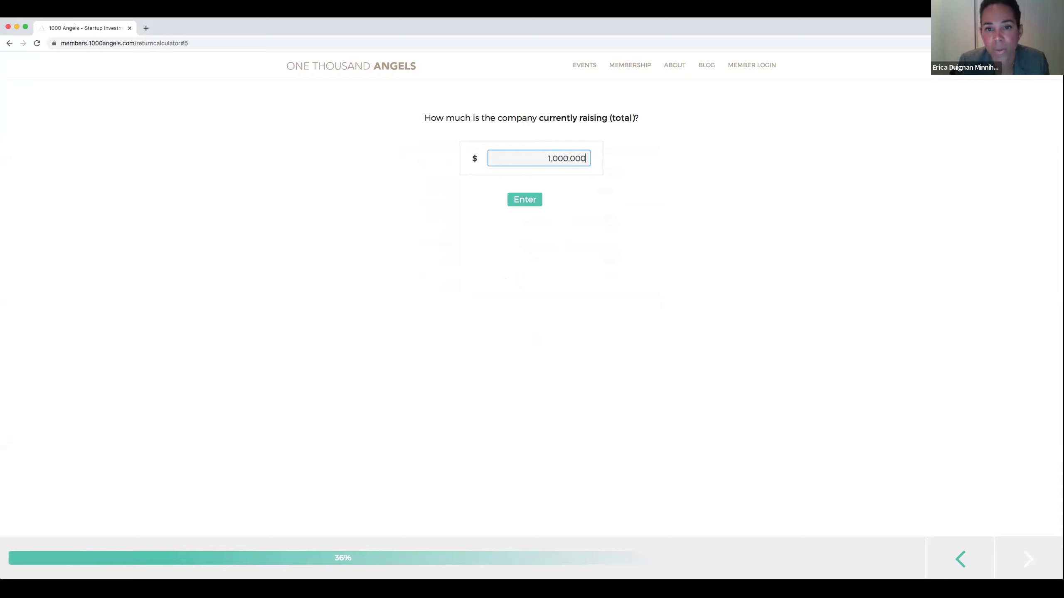
click(532, 199)
click(570, 159)
click(563, 177)
click(523, 202)
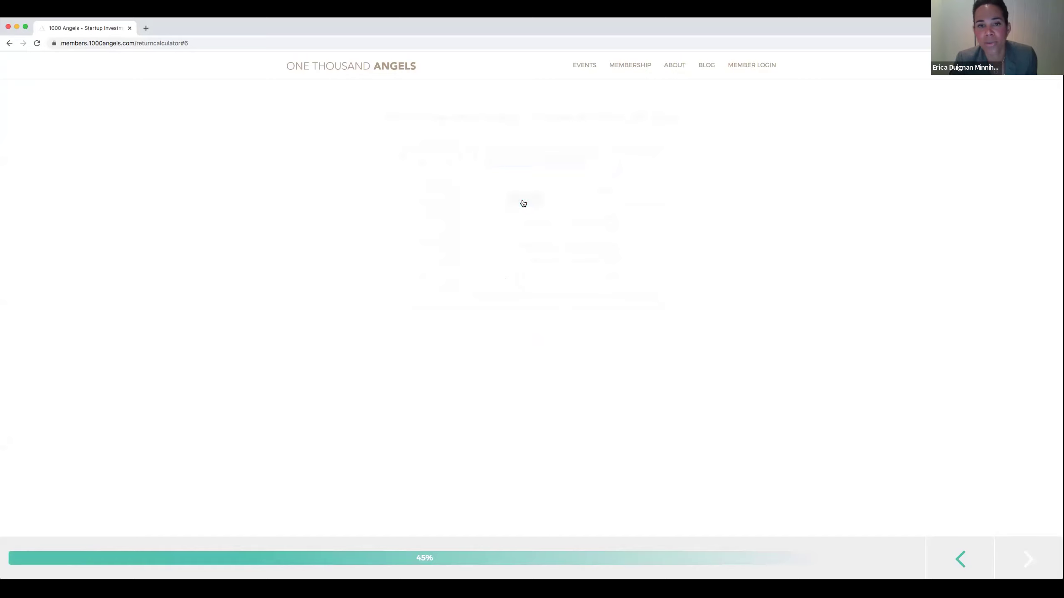
Skip the new employee option pool and submit $5,000,000 as the additional capital expected in the next round
click(554, 163)
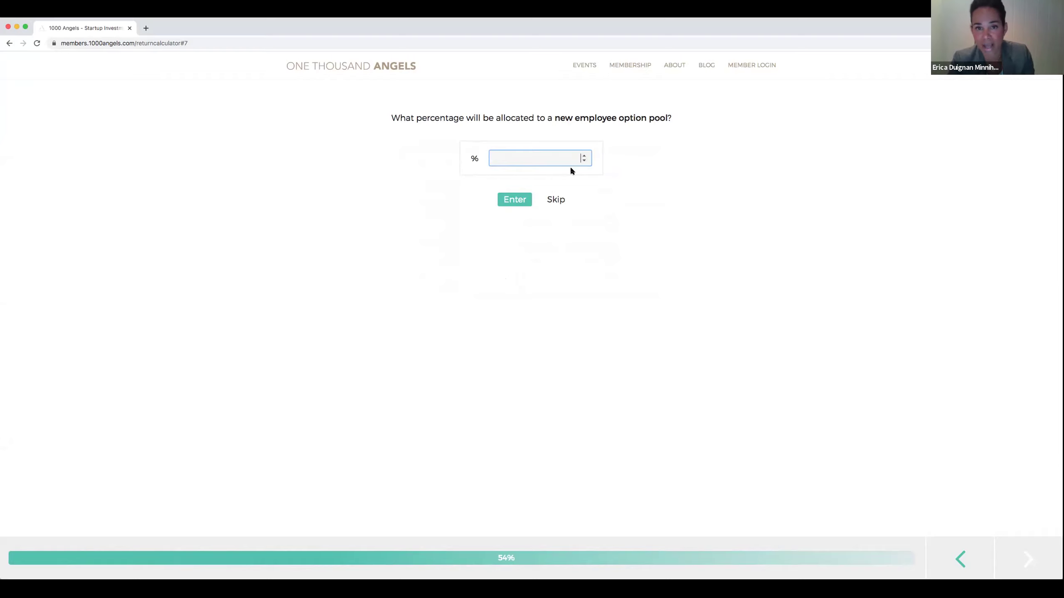
click(555, 199)
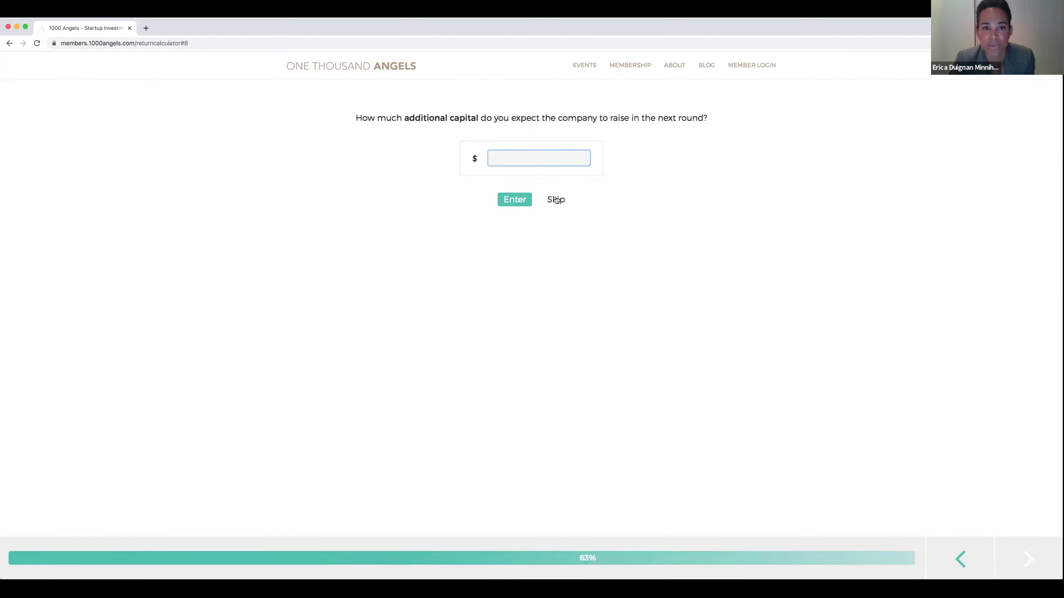
text(5,000,000)
click(556, 202)
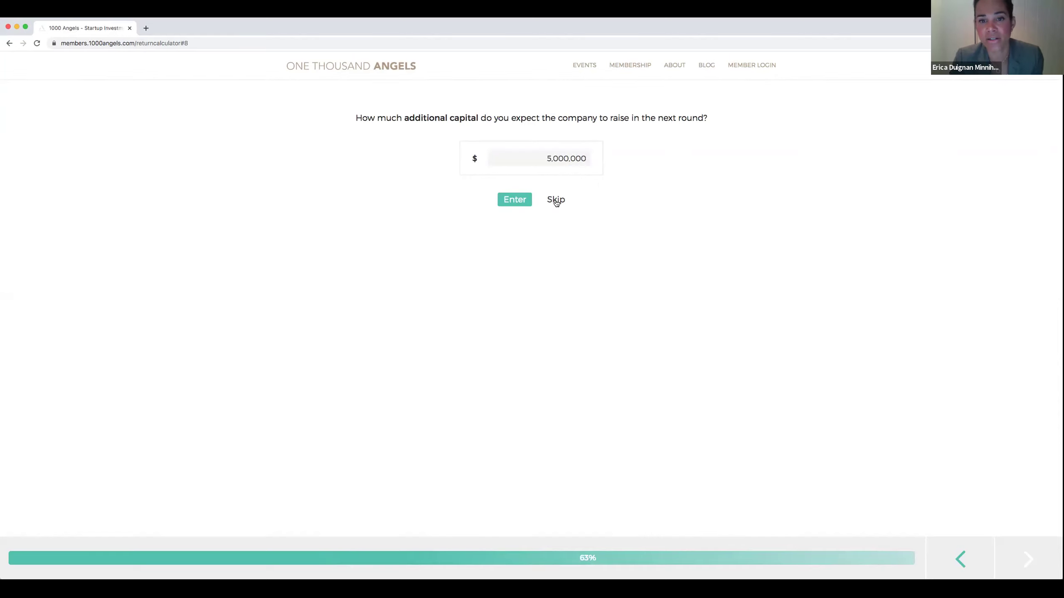
drag(556, 202, 546, 247)
click(525, 203)
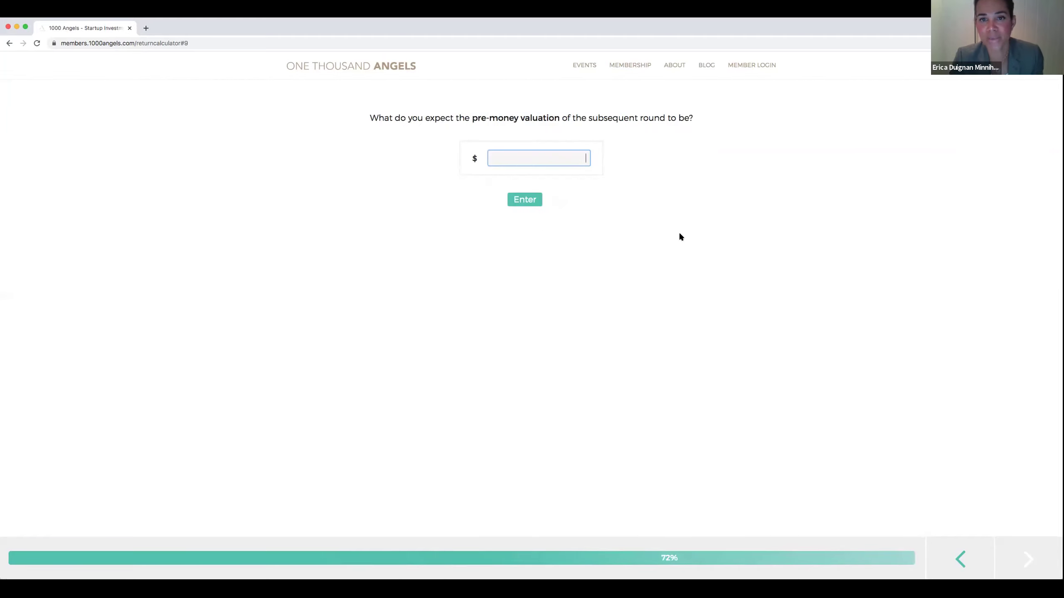
Submit $15,000,000 as the expected pre-money valuation of the subsequent round
text(15,00)
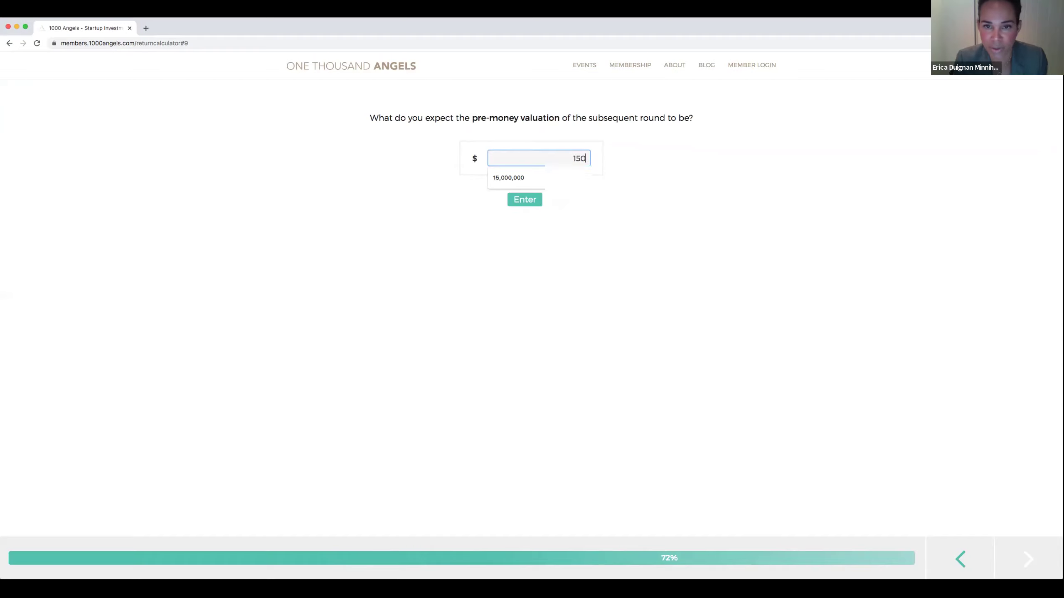
text(0,000)
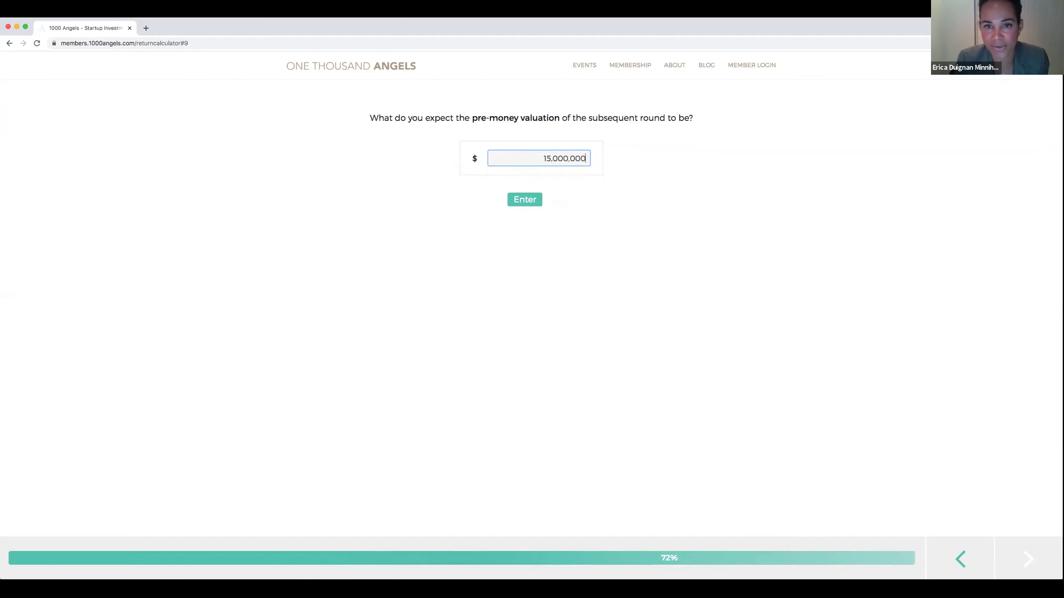
click(524, 200)
Apply a 10x sales multiple for the terminal value at exit and submit $25,000 as the investment in the current round
click(564, 158)
text(11)
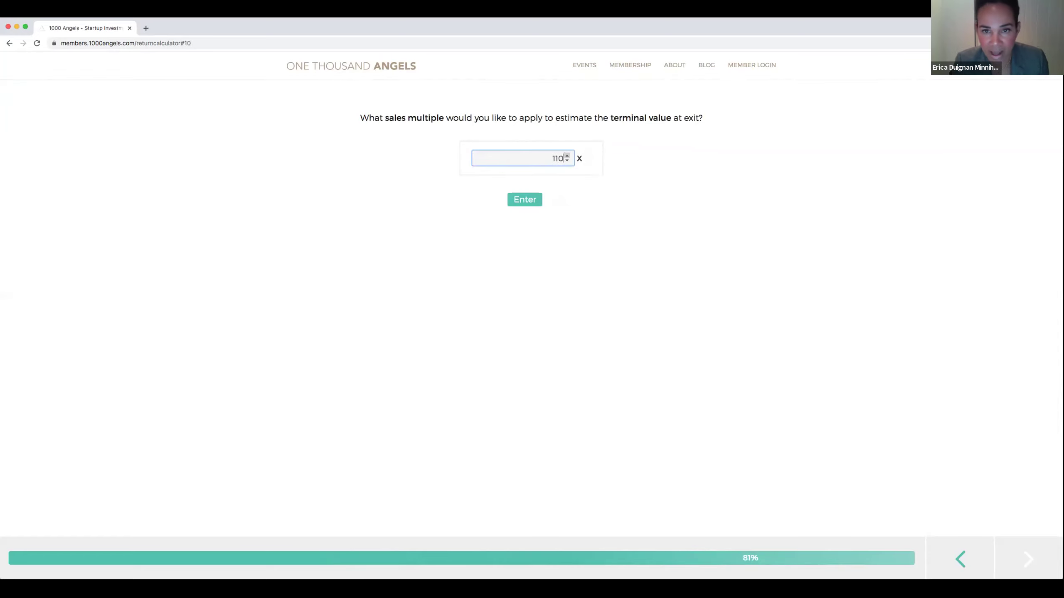
text(0)
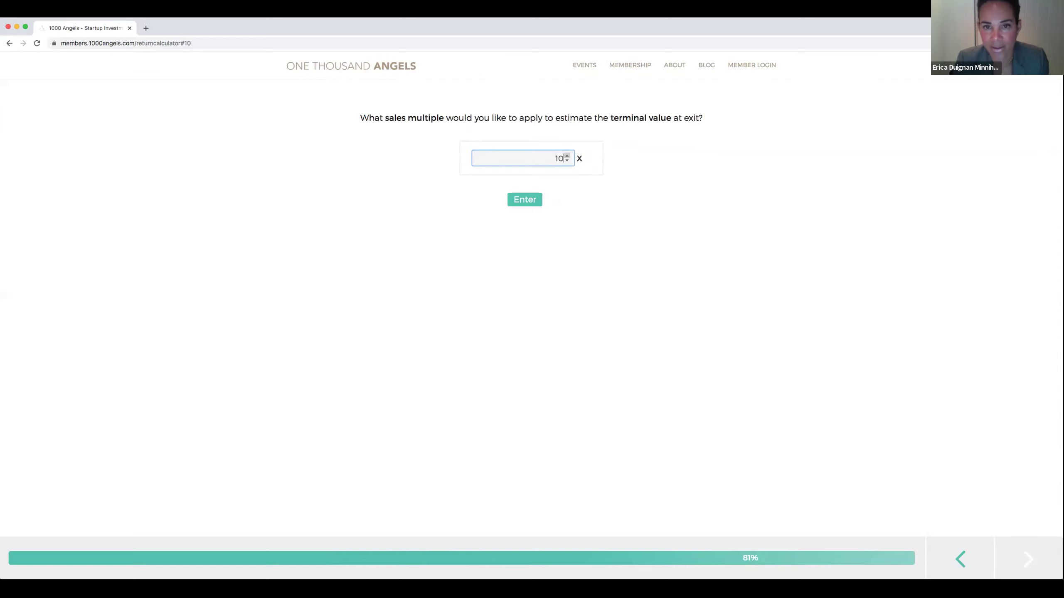
click(525, 200)
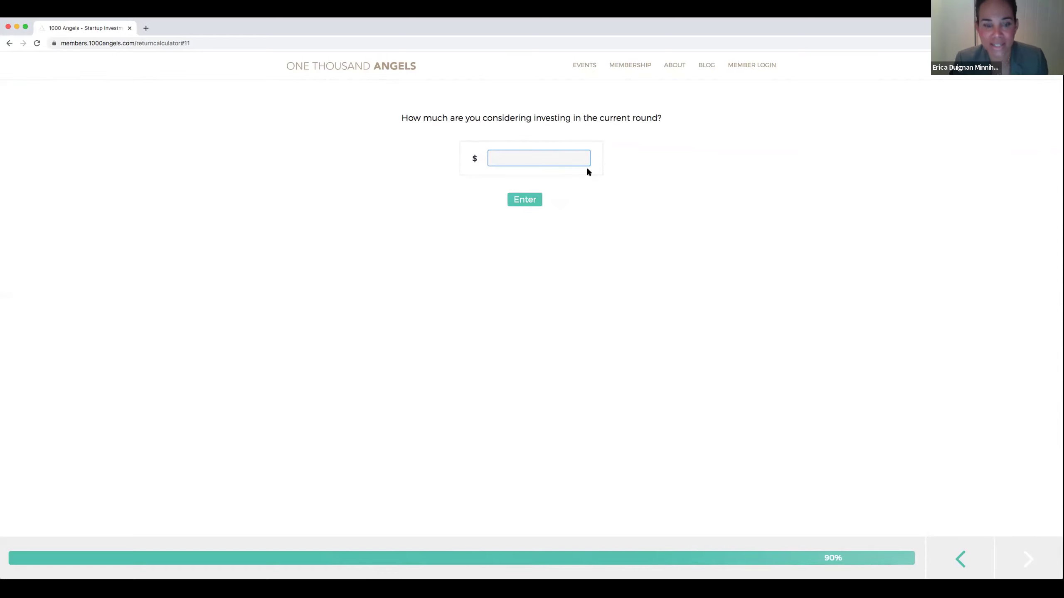
text(250000)
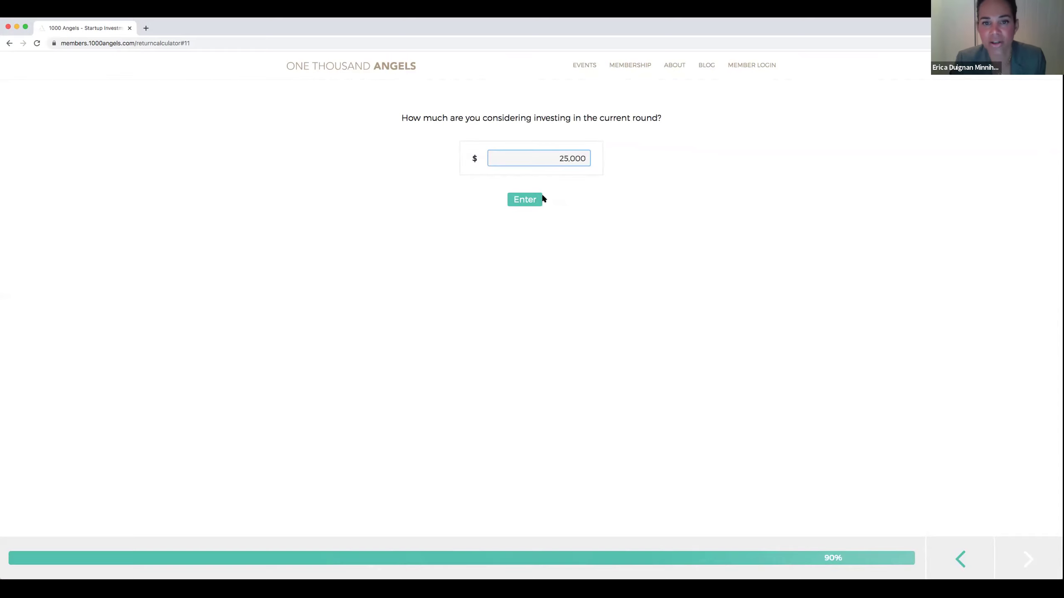
click(540, 200)
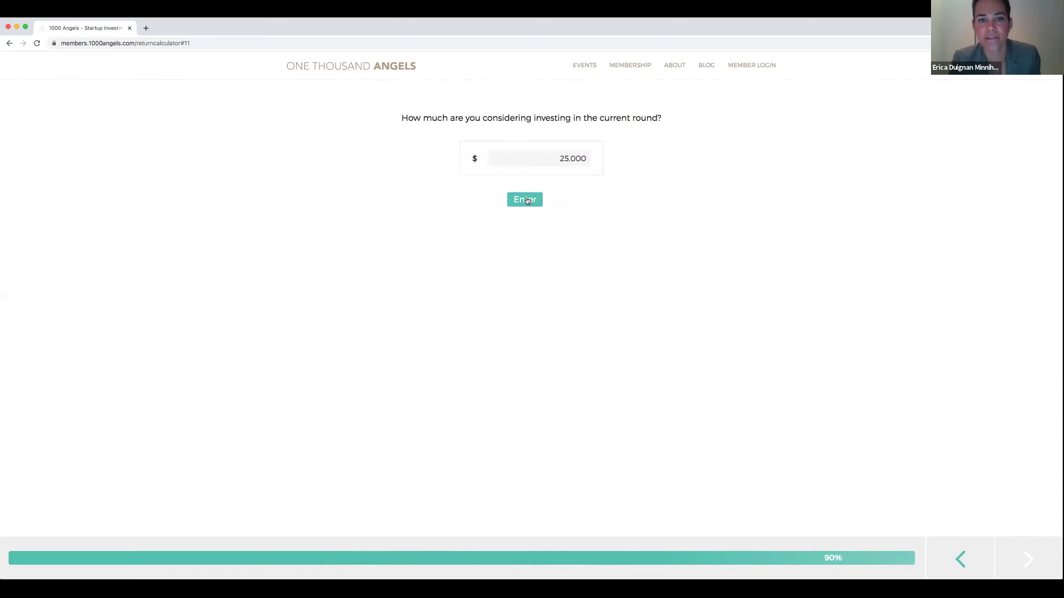
Fill in the first name, last name and e-mail address from the saved suggestions, choose Investor as the description, and request the results
click(518, 152)
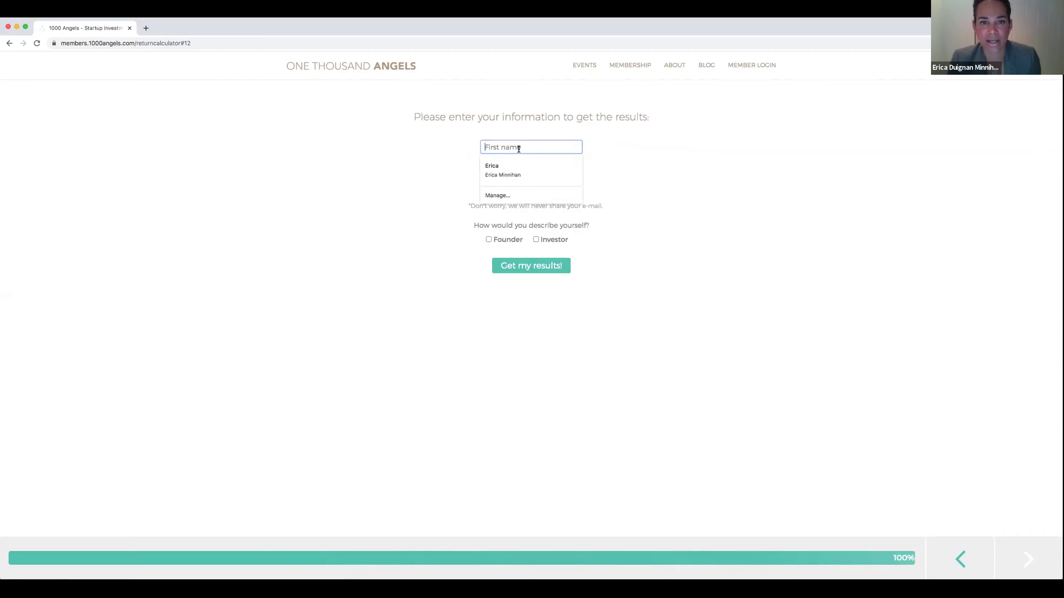
click(513, 167)
click(522, 191)
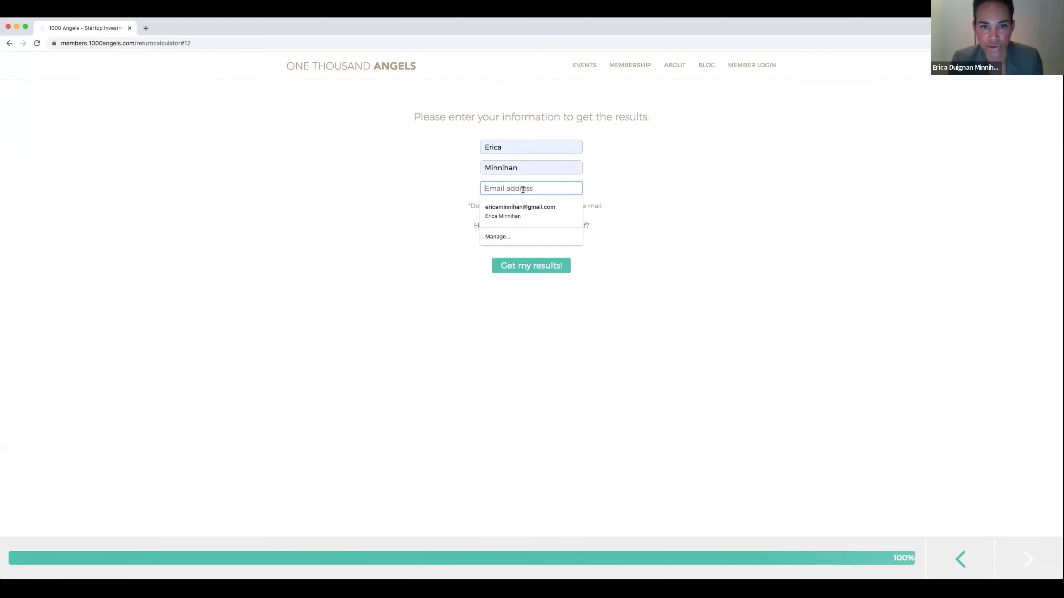
click(518, 209)
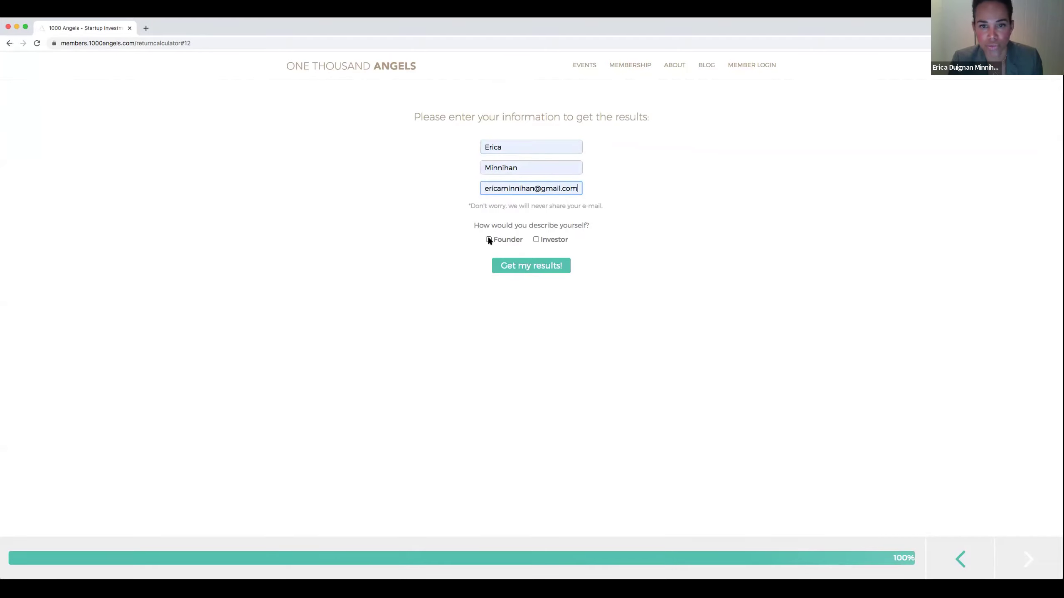
click(536, 239)
click(535, 266)
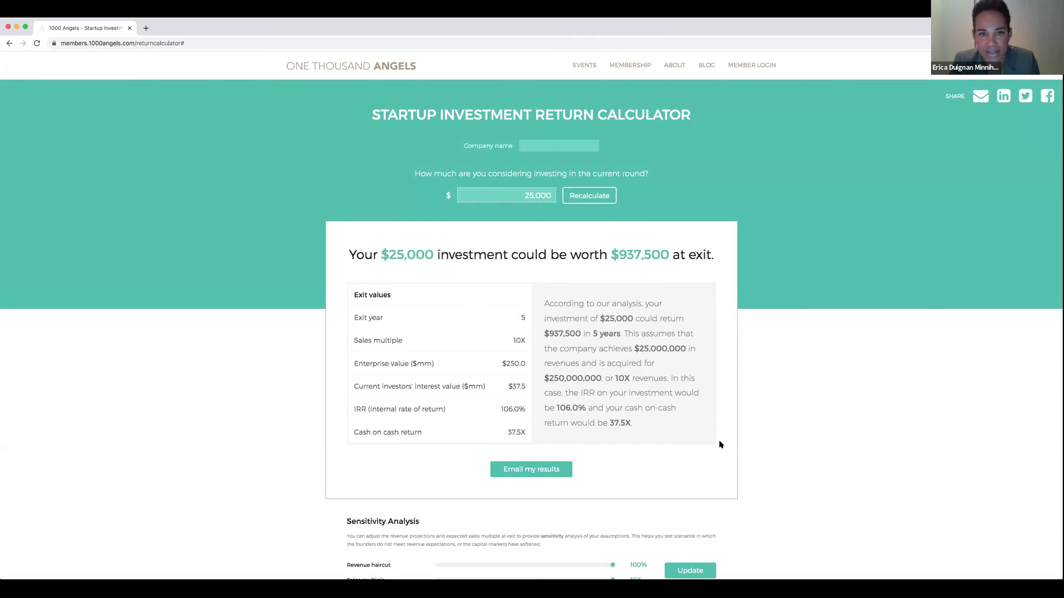
Switch to the slide presentation and advance past the return calculator slides to the "Example - Stylust" slide
key(super+Tab)
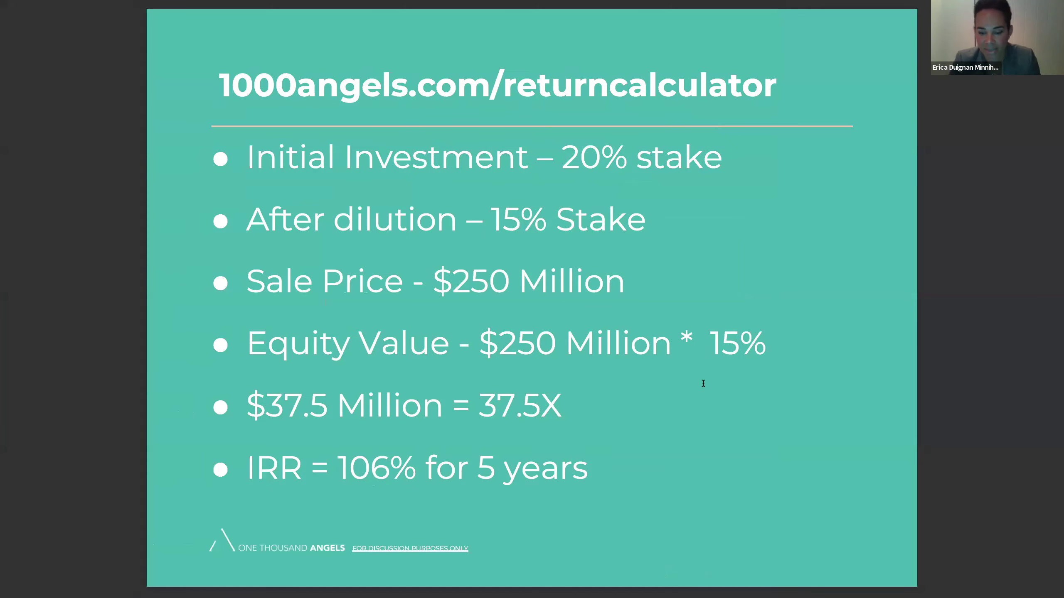
key(Right)
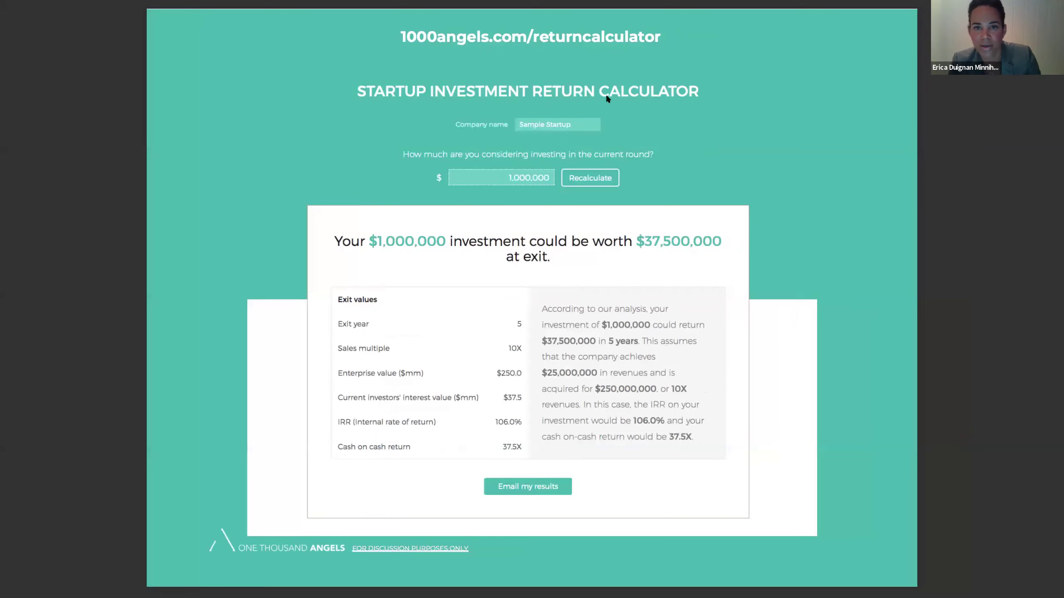
key(Right)
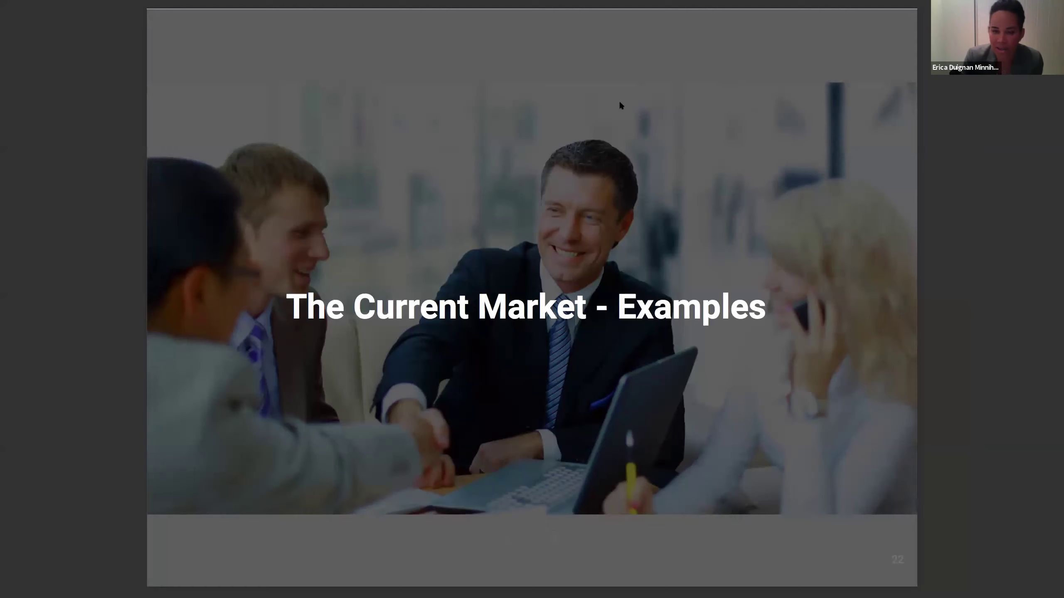
key(Right)
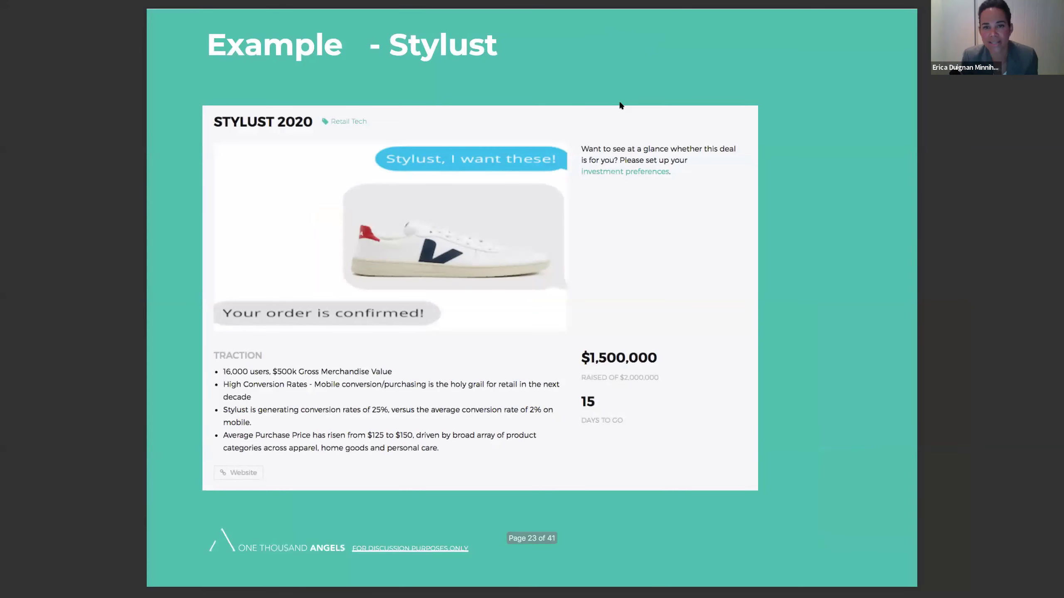